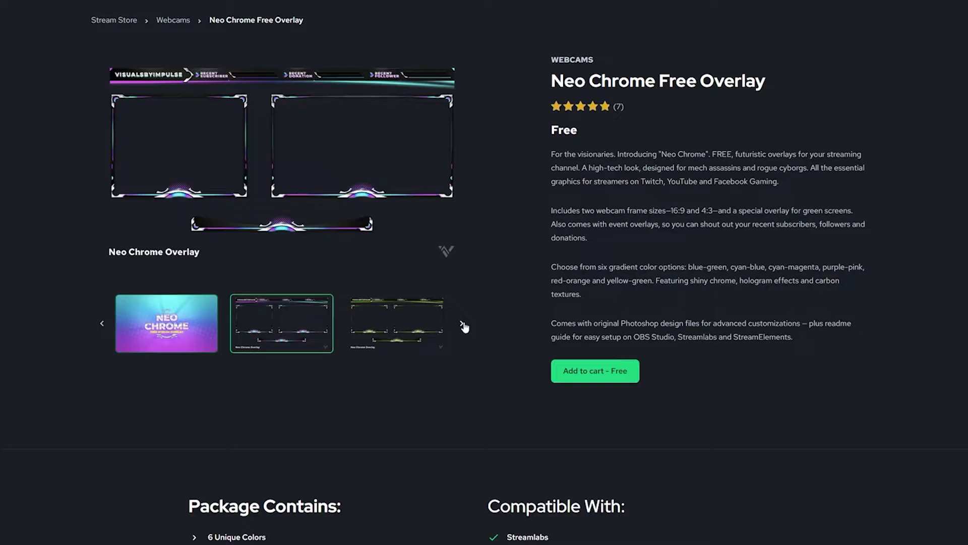
Step: Cycle the Neo Chrome Free Overlay preview through its colour variants to the blue-green one
left_click(462, 324)
left_click(463, 324)
left_click(463, 323)
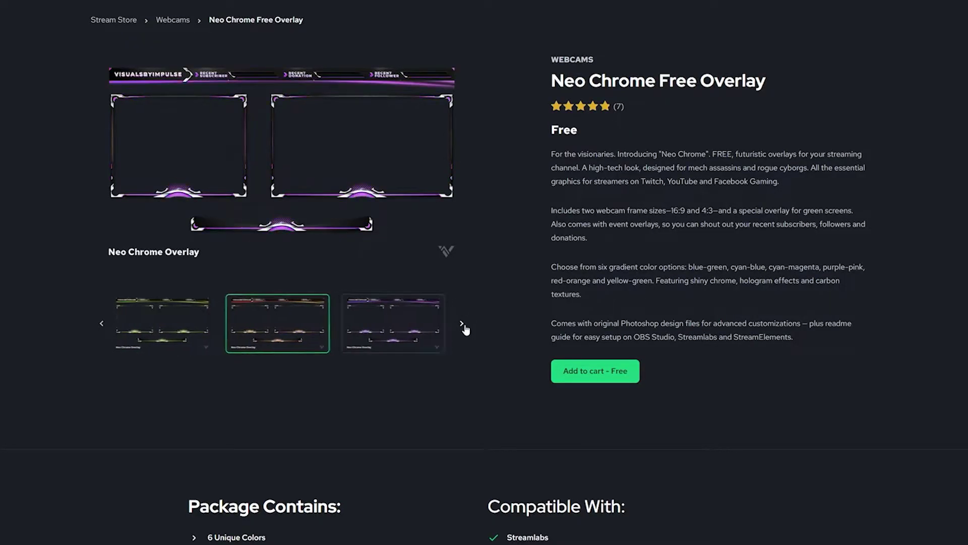
left_click(462, 324)
left_click(462, 324)
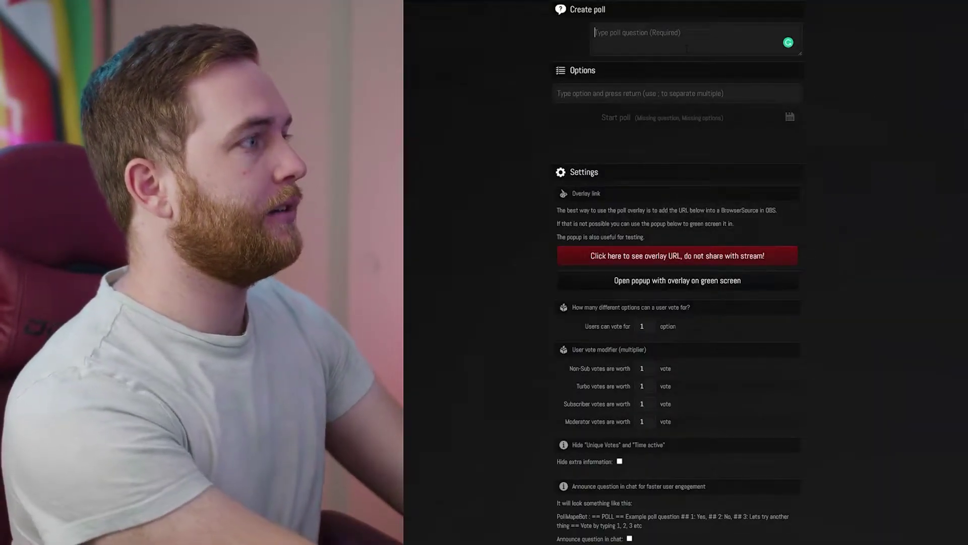
Step: Enter the poll question 'What do?' and add Yes as the first option
type("What do?")
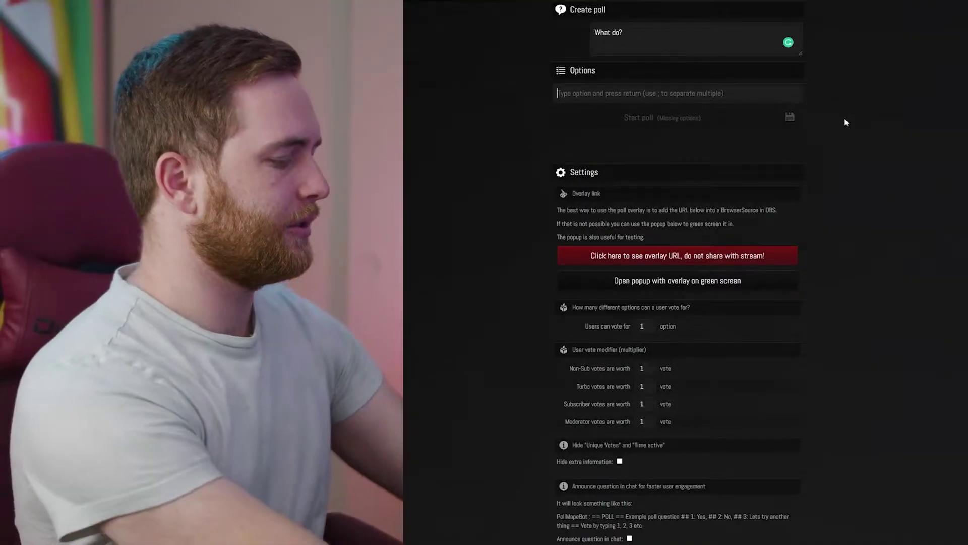
type("Yes")
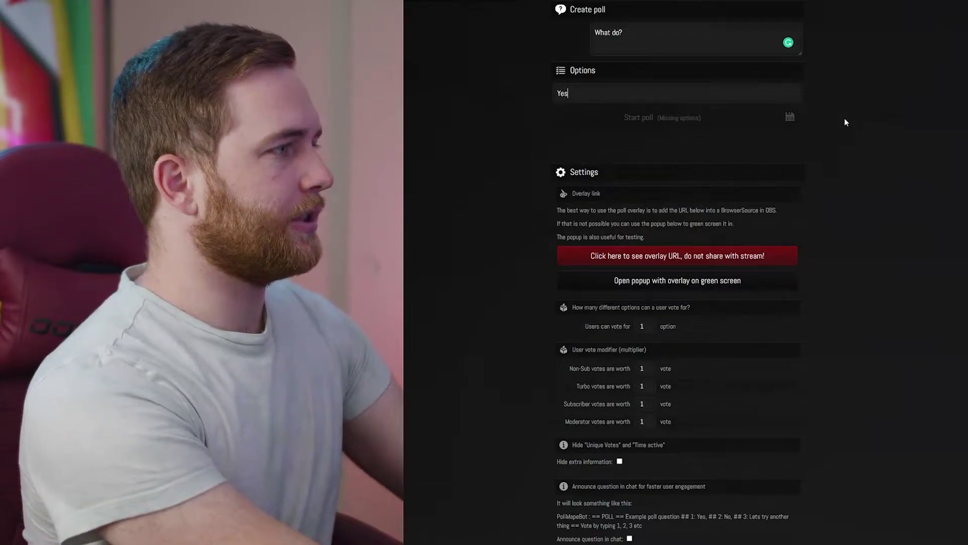
key("Return")
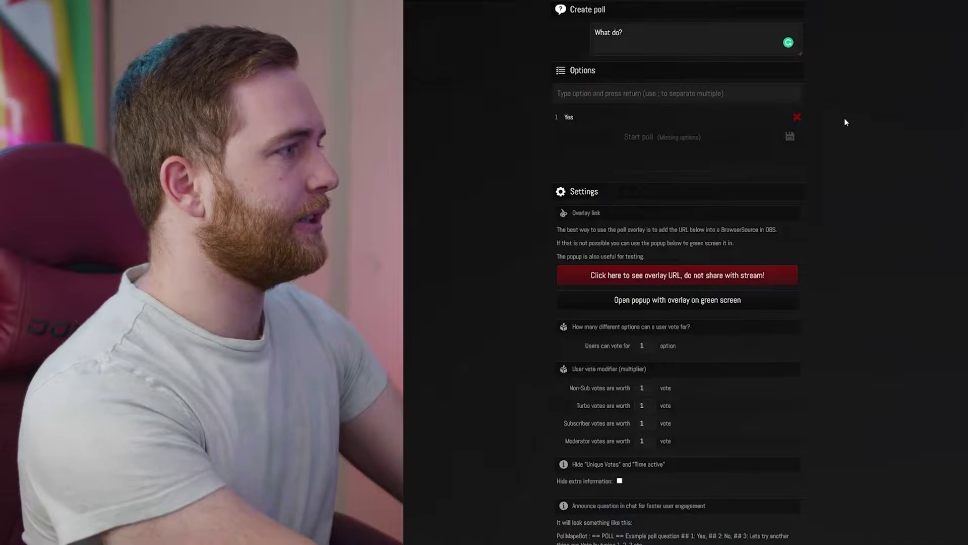
Step: Add No and Maybe as options and save the poll as a preset
type("No;Maybe")
key("Return")
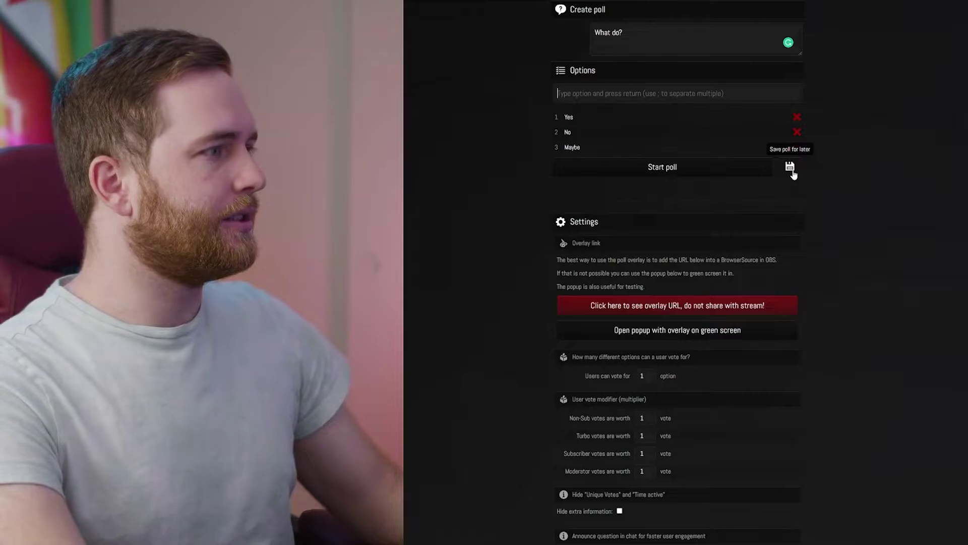
left_click(792, 170)
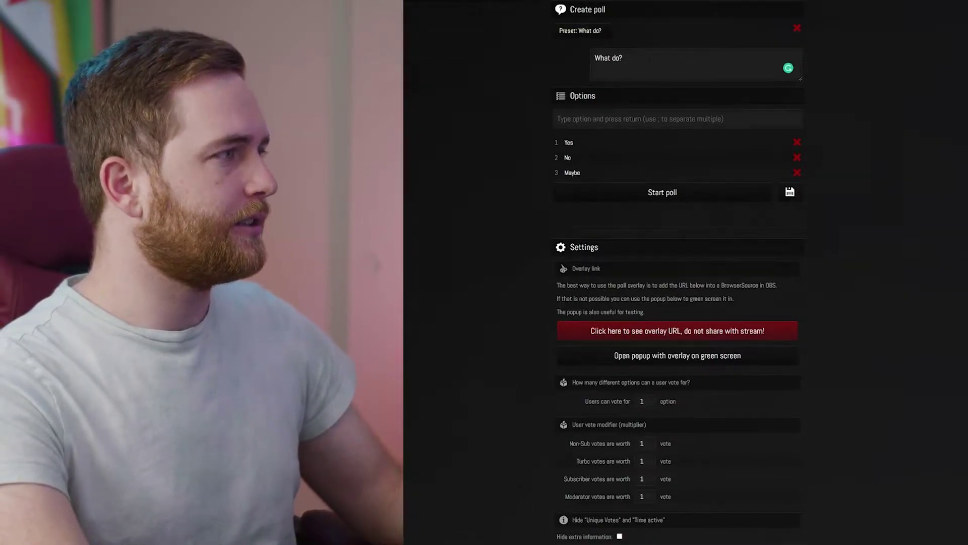
Step: Change the question to 'What do now?', remove two options, and save it as a second preset
triple_click(651, 59)
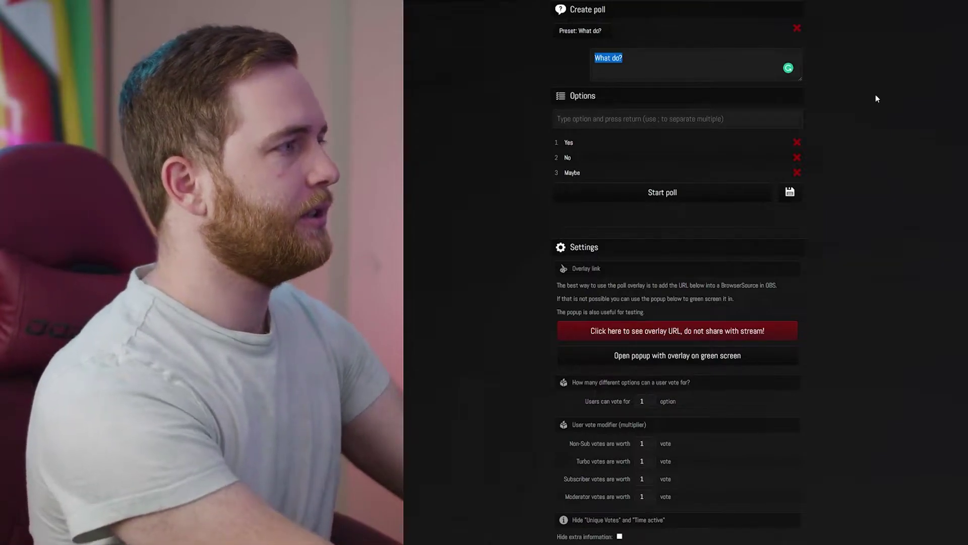
type("What do now?")
left_click(797, 142)
left_click(797, 142)
left_click(797, 142)
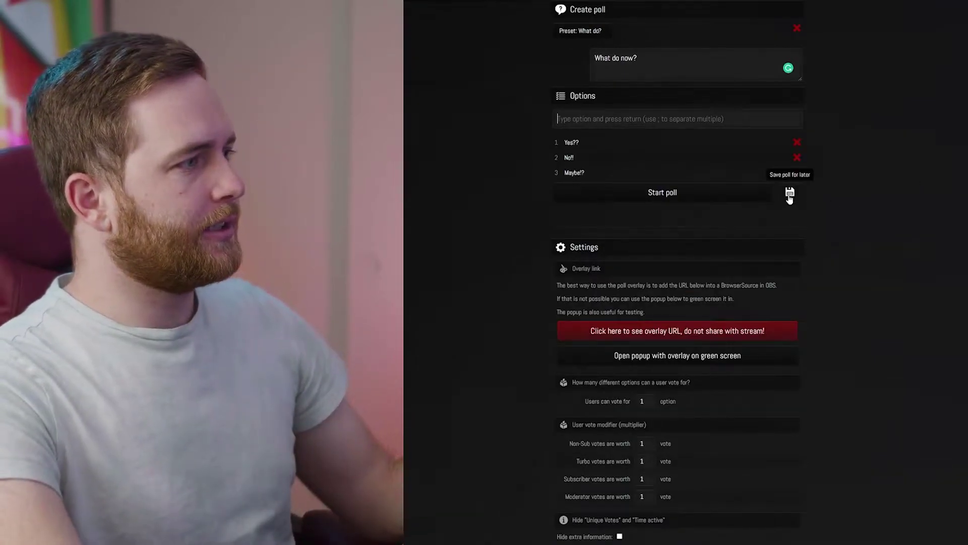
left_click(790, 194)
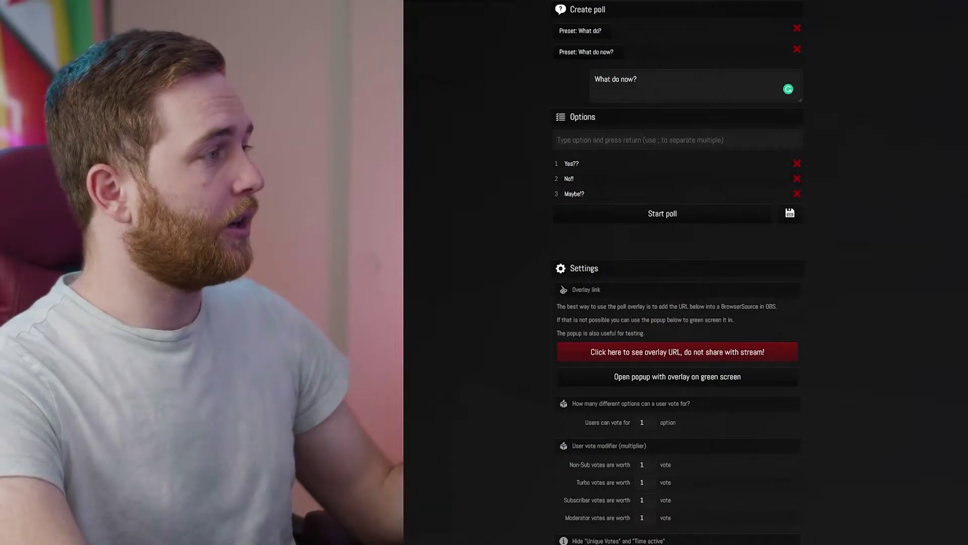
triple_click(637, 79)
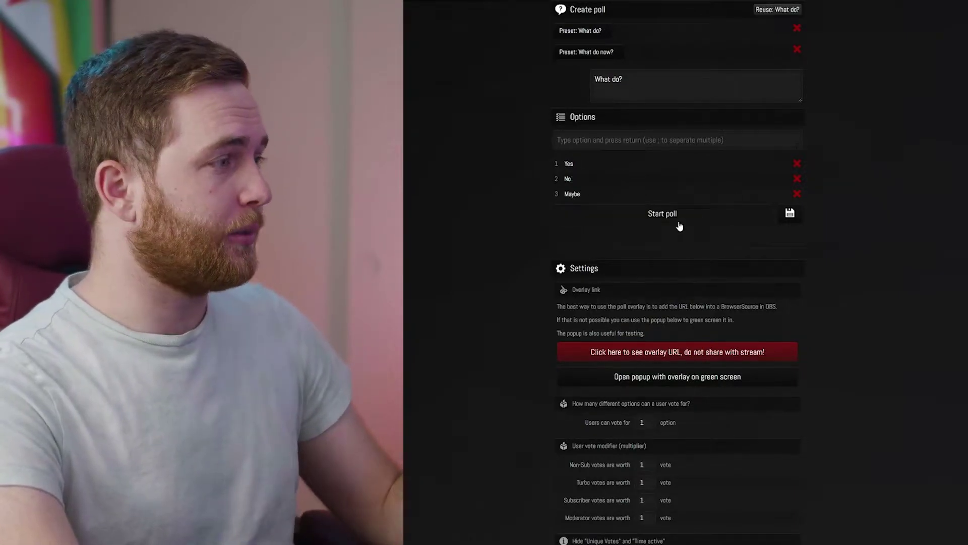
Step: Start and finish the What do? test poll, then reveal and select the overlay URL
left_click(663, 215)
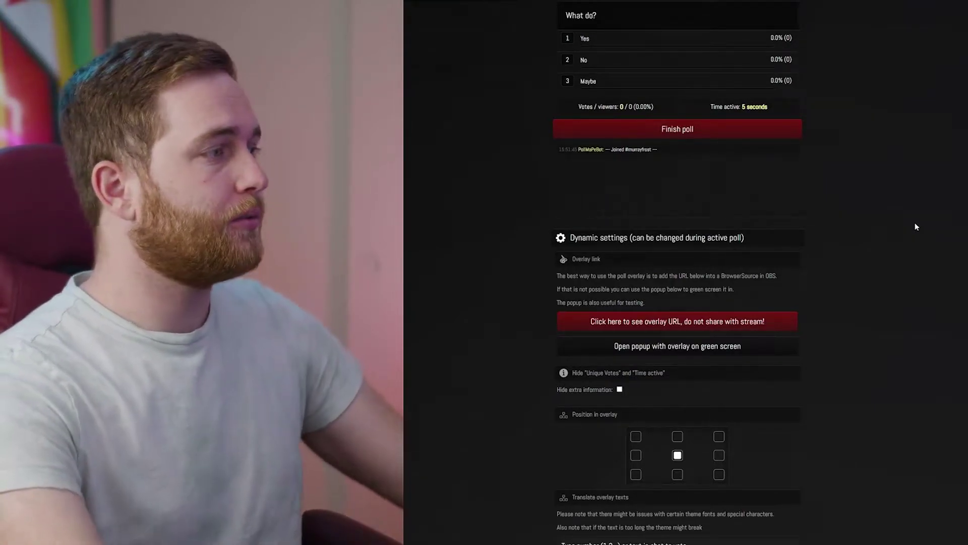
left_click(678, 144)
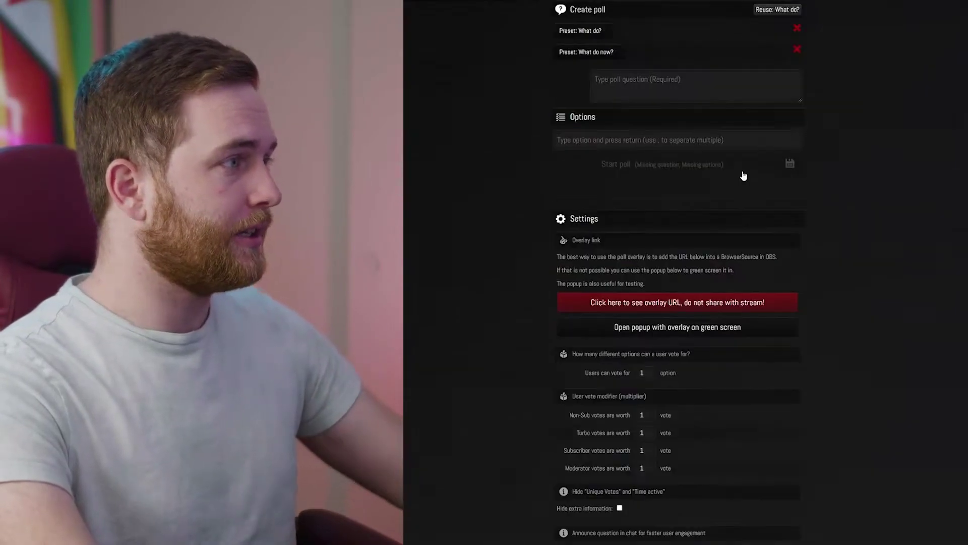
scroll(888, 329, "down", 1)
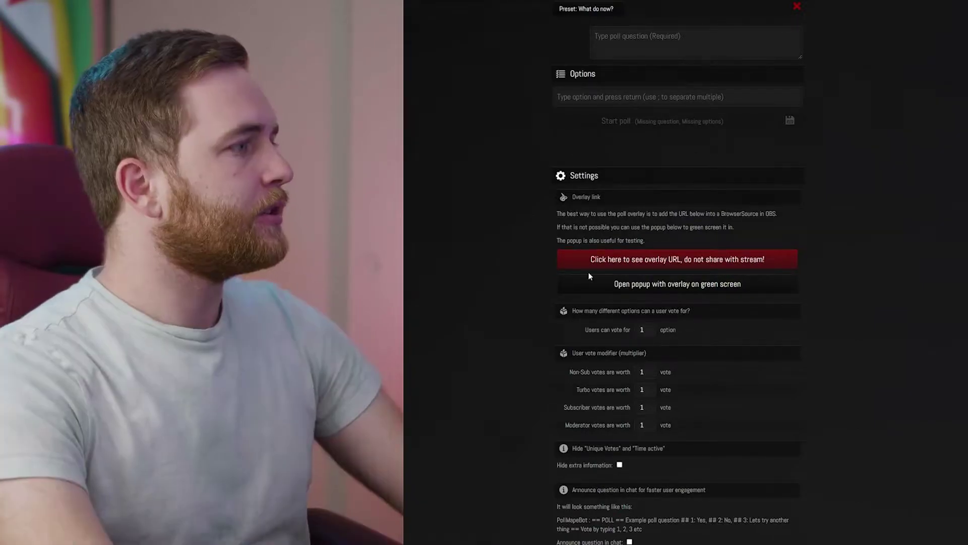
left_click(621, 262)
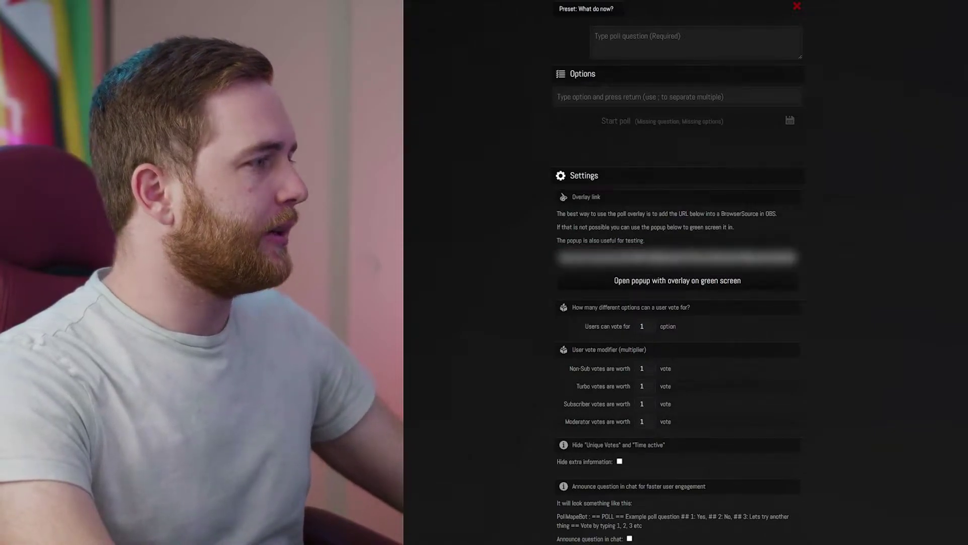
left_click(620, 258)
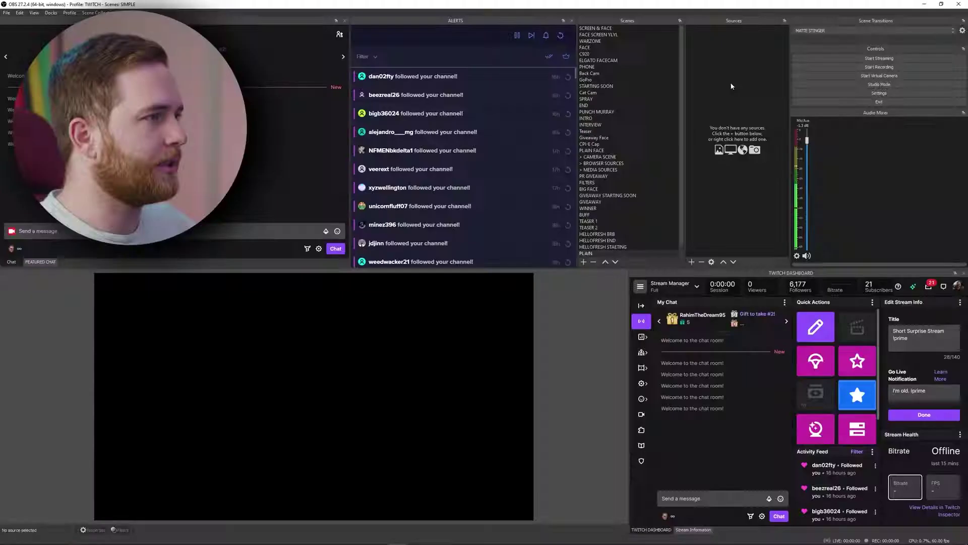
Step: Add a browser source named Poll to the OBS scene, set its width to 1920, and apply
right_click(732, 85)
mouse_move(772, 88)
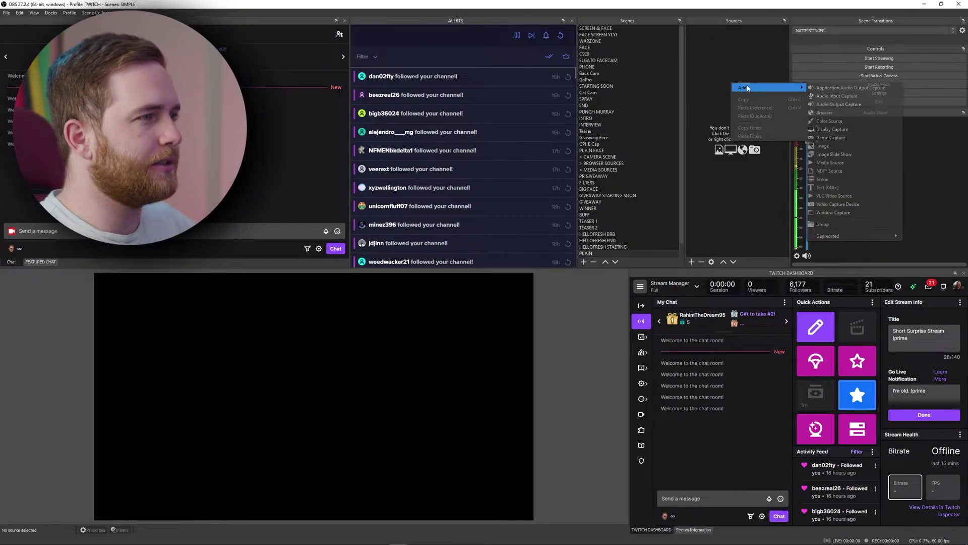
left_click(825, 112)
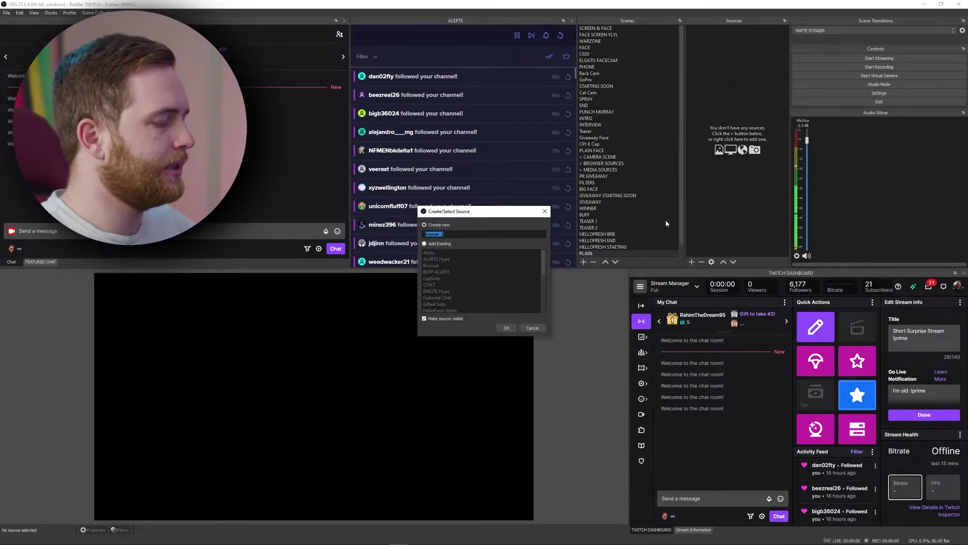
type("Poll")
key("Return")
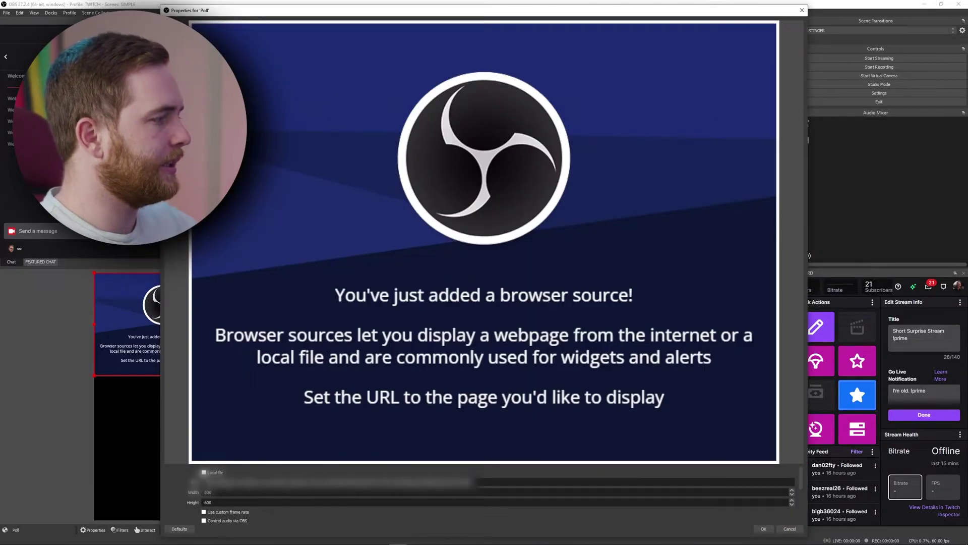
left_click_drag(222, 492, 198, 490)
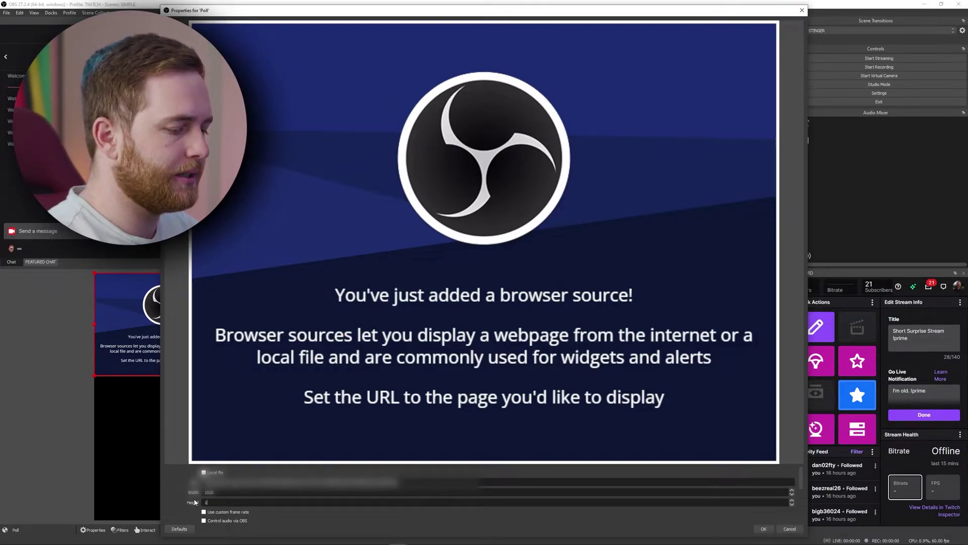
left_click(763, 530)
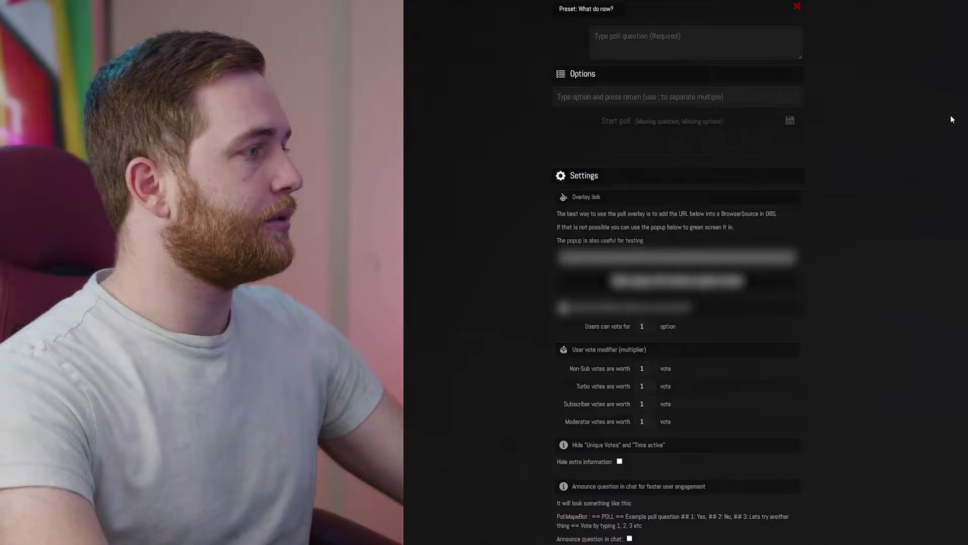
Step: Preview the overlay on green screen, close that popup, and reload the What do? preset
scroll(940, 405, "up", 1)
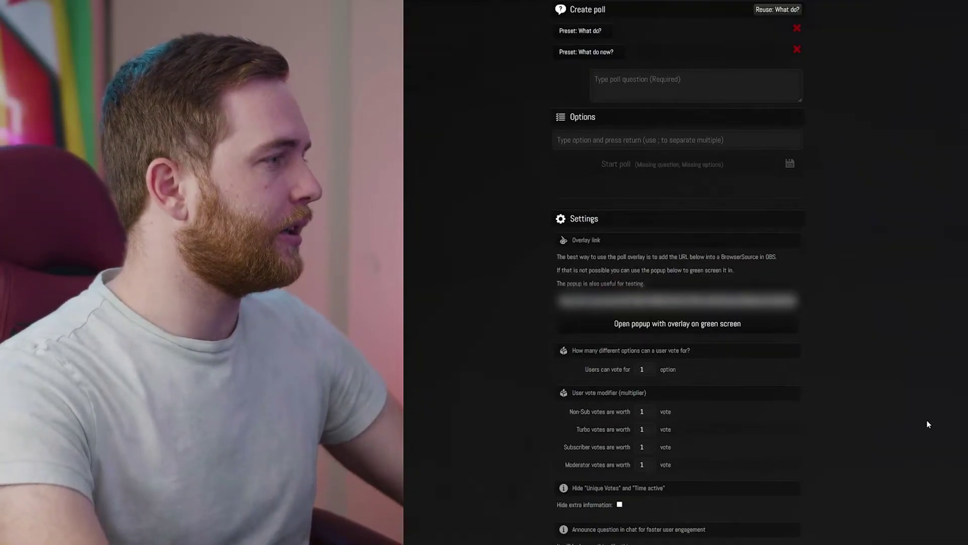
left_click(698, 326)
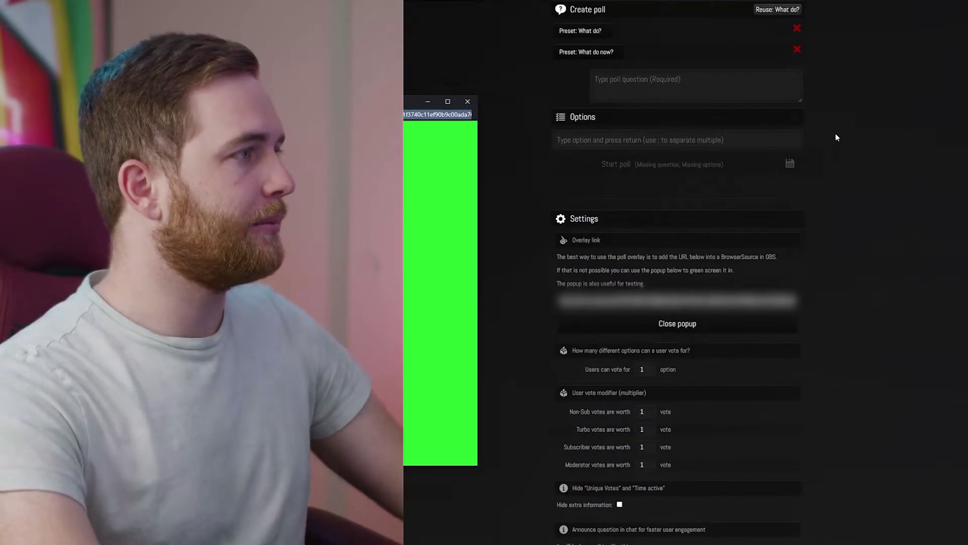
left_click(468, 103)
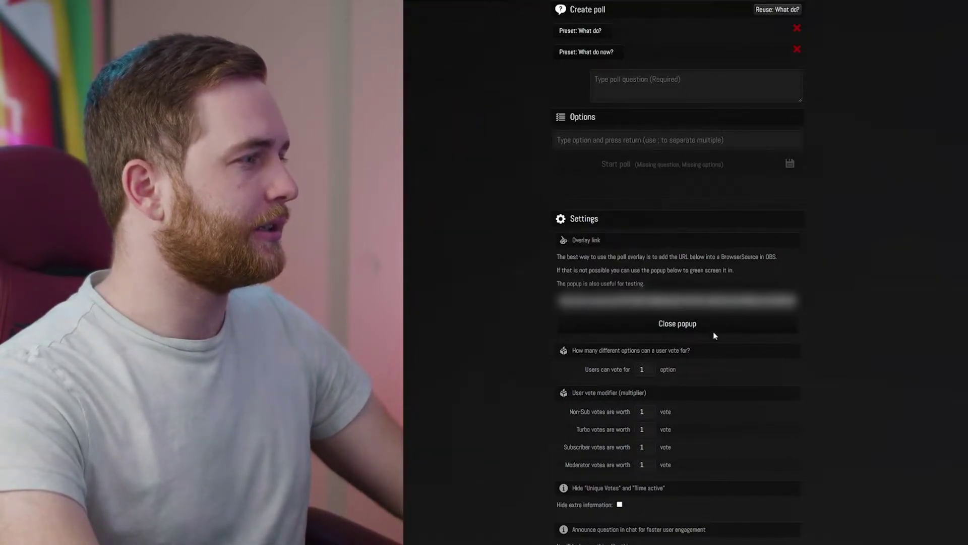
left_click(585, 31)
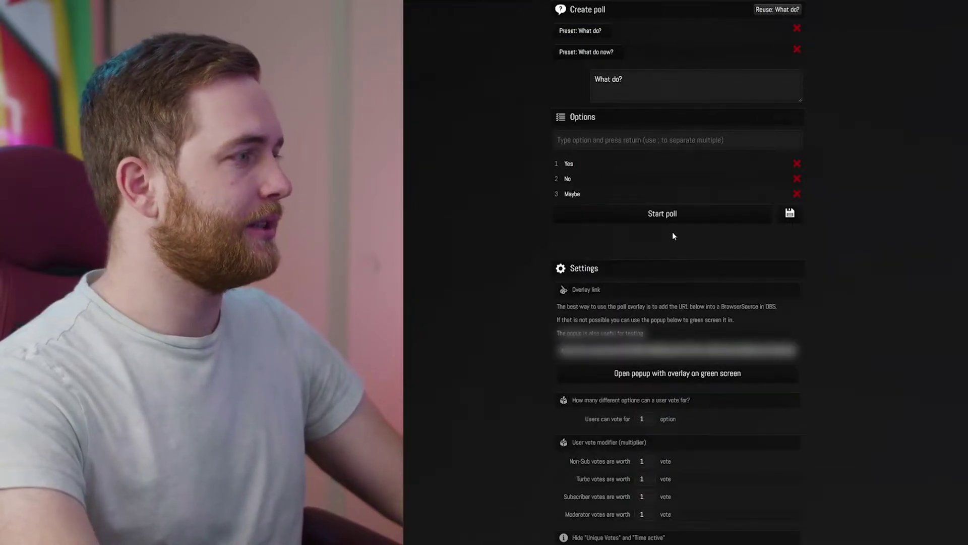
Step: Start the What do? poll and switch back to OBS Studio
left_click(659, 214)
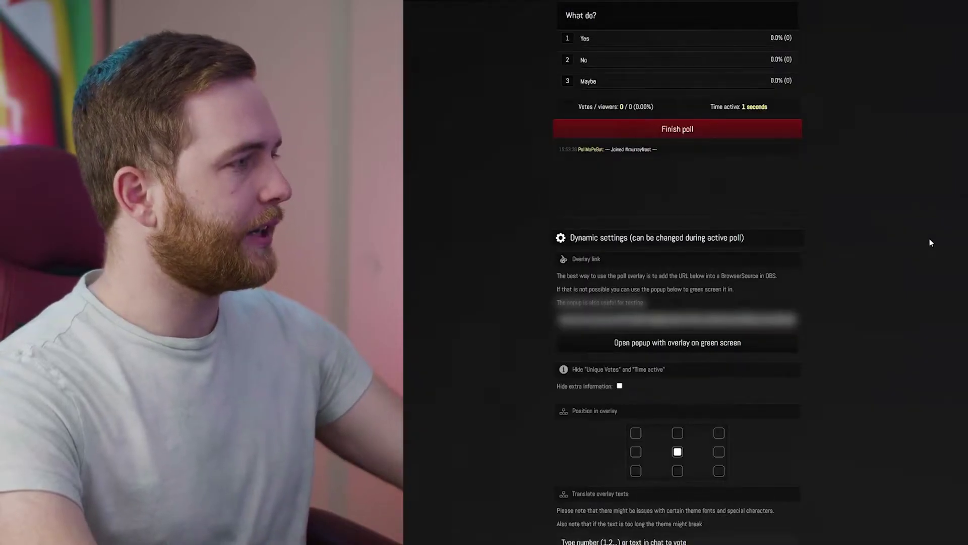
key("alt+Tab")
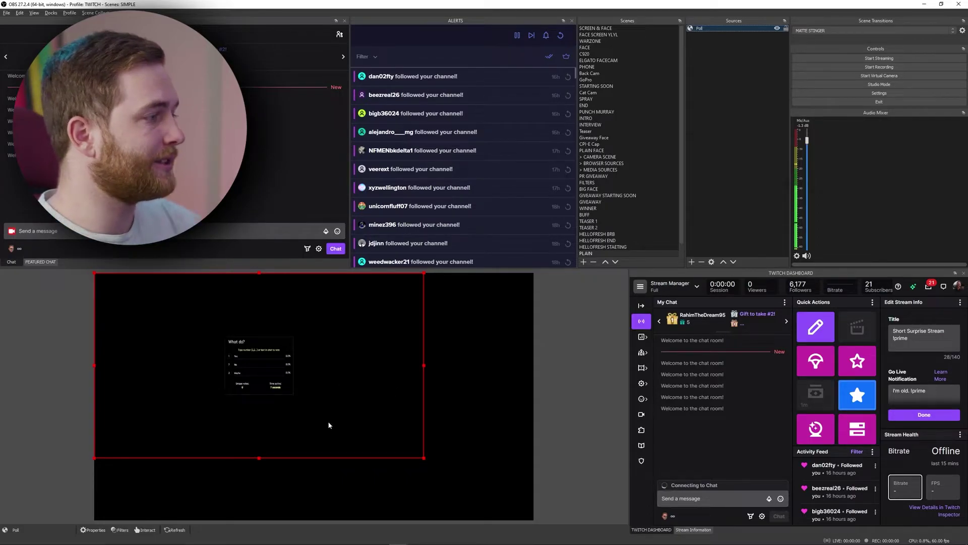
Step: Add the Desktop neon ring wallpaper as an image source, then enlarge and centre the poll overlay
right_click(720, 110)
mouse_move(747, 115)
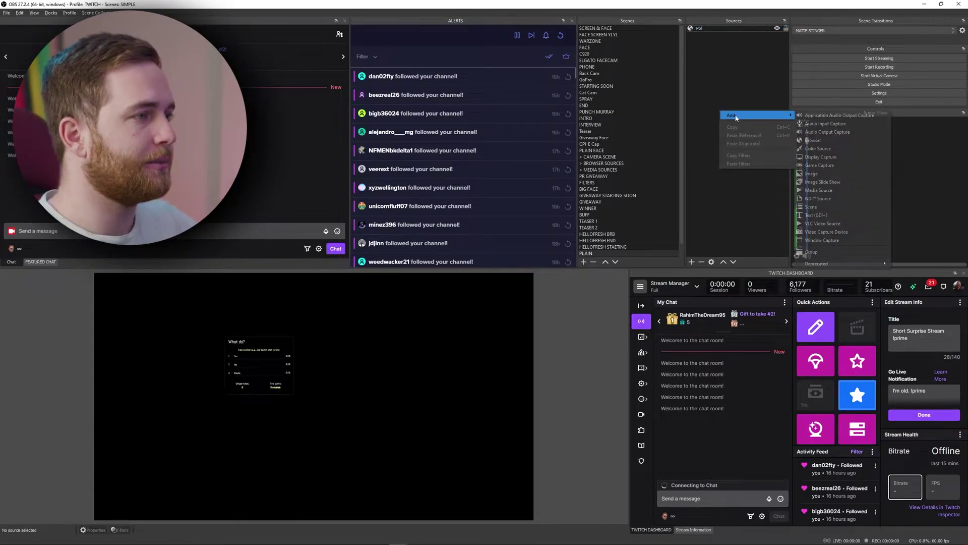
left_click(807, 174)
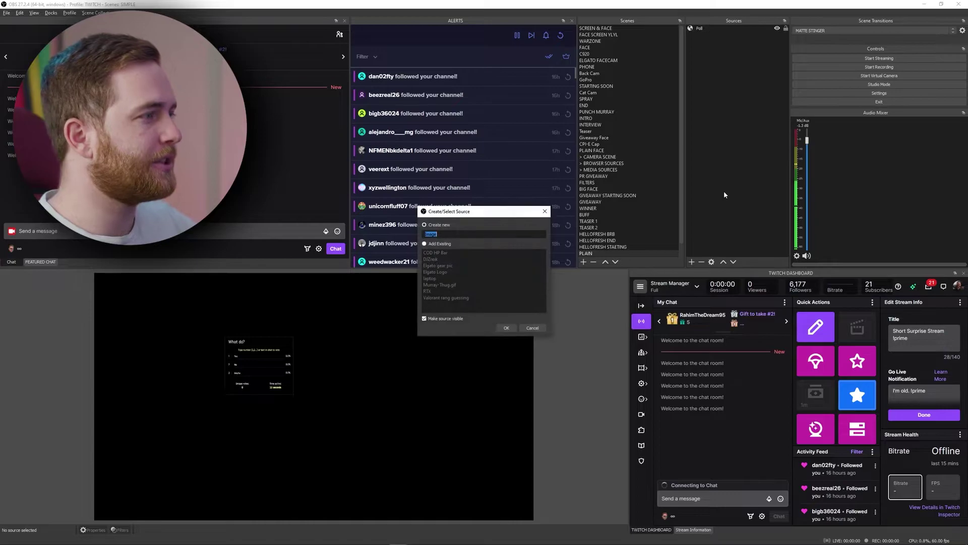
left_click(507, 327)
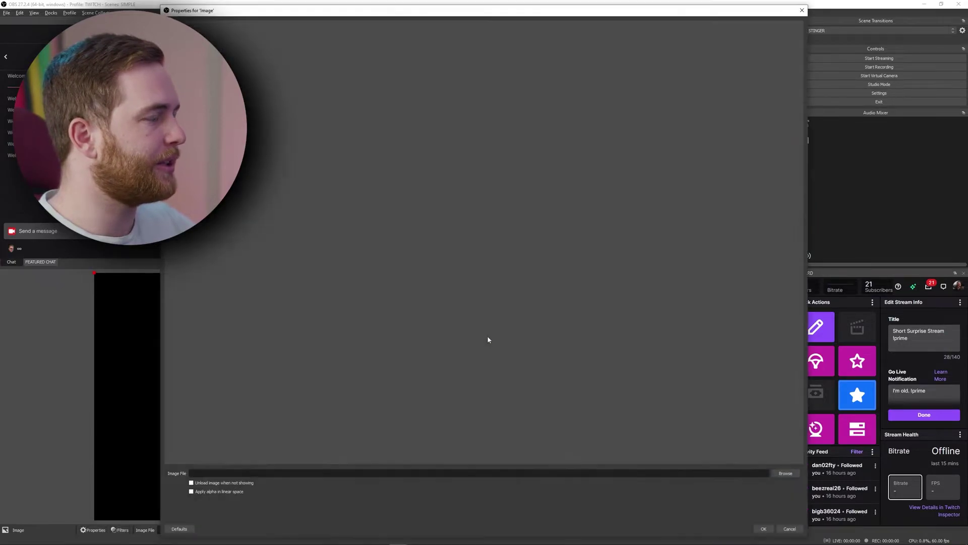
left_click(785, 473)
left_click(273, 75)
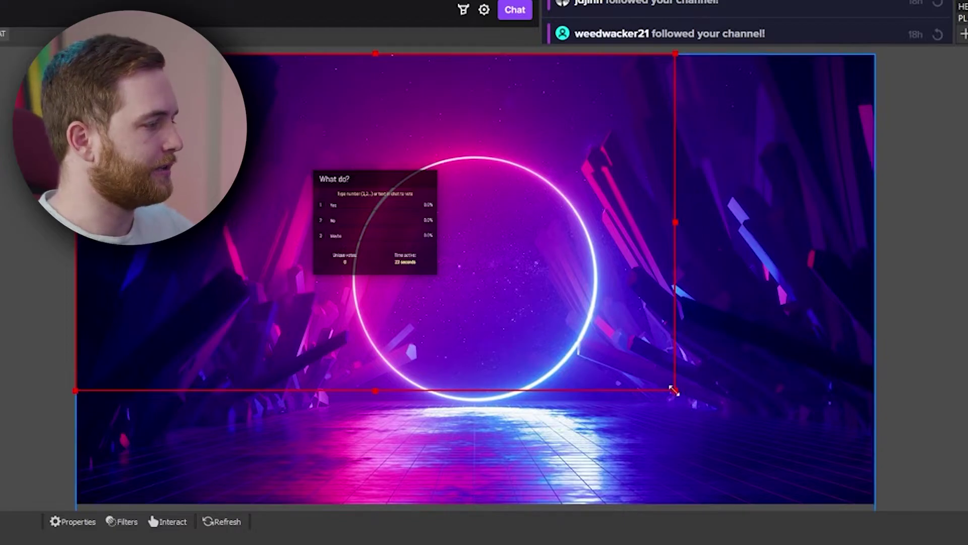
left_click_drag(675, 391, 943, 542)
left_click_drag(514, 328, 461, 328)
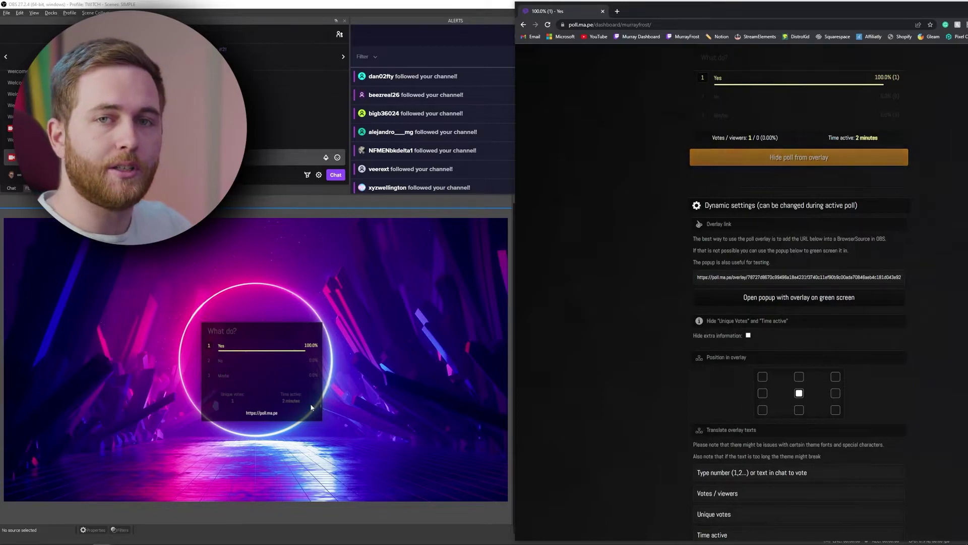
Step: Hide the voted test poll from the stream overlay
left_click(805, 166)
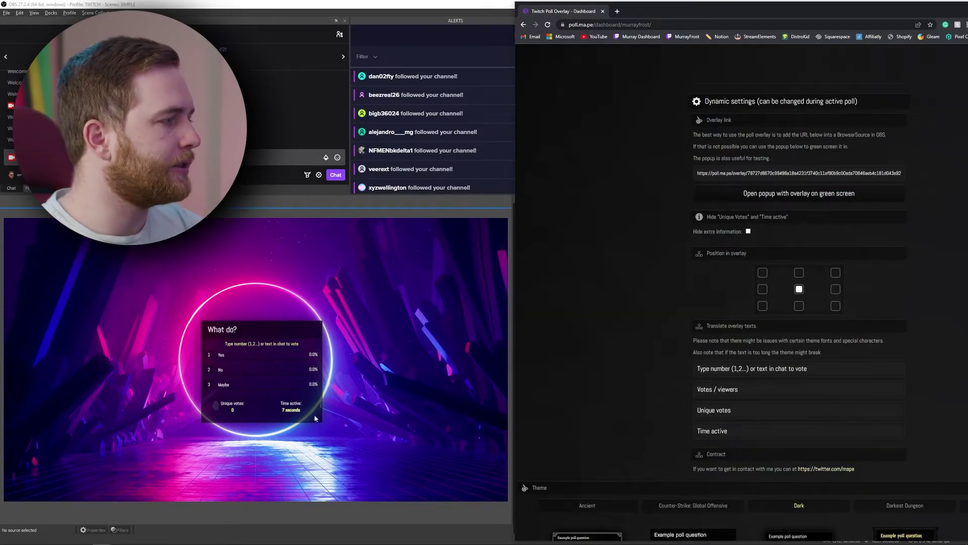
Step: Toggle the unique votes and time active info off and back on, then check OBS's Poll source
left_click(748, 231)
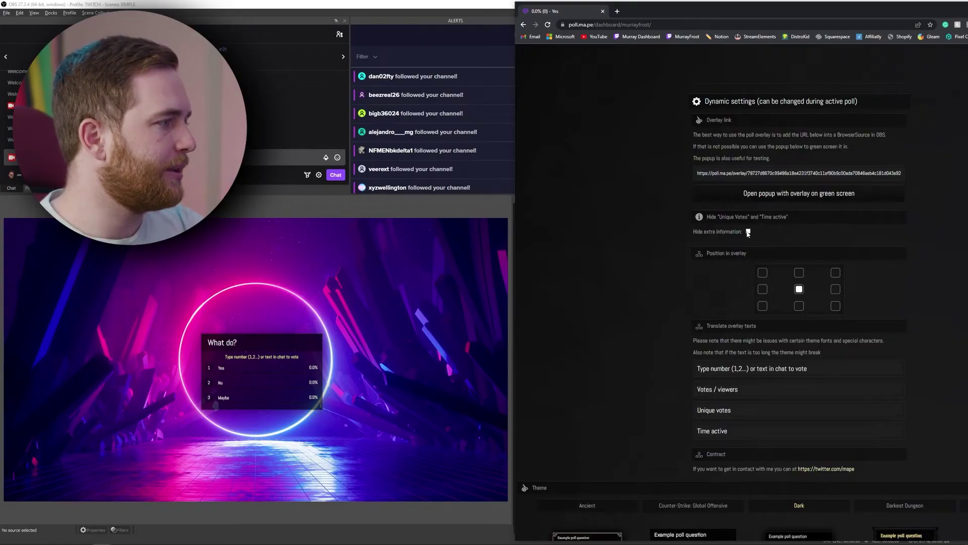
left_click(749, 232)
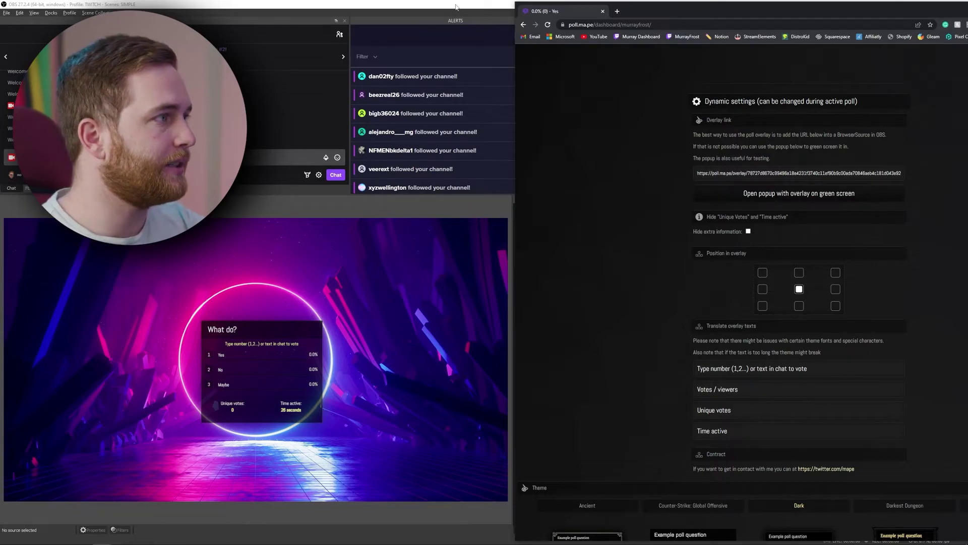
left_click(456, 53)
left_click(706, 29)
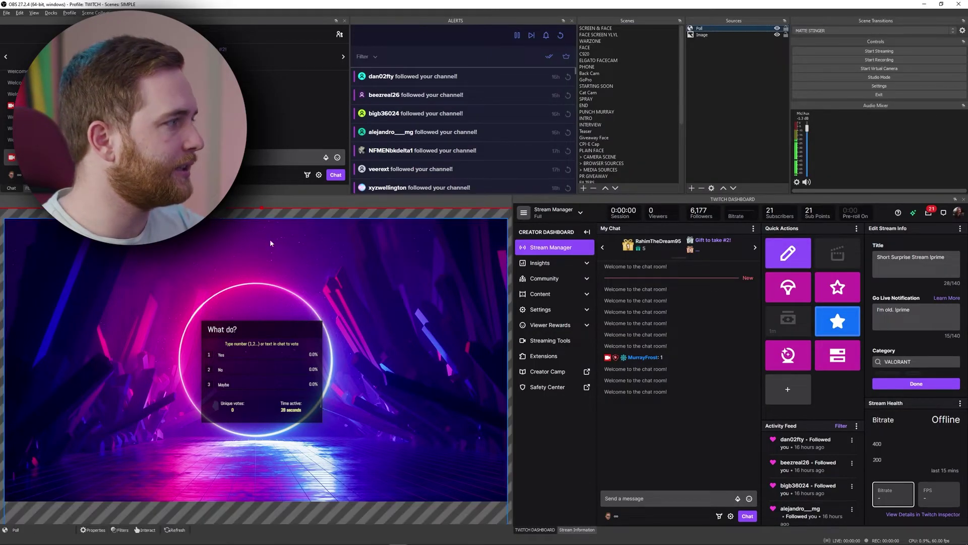
key("alt+Tab")
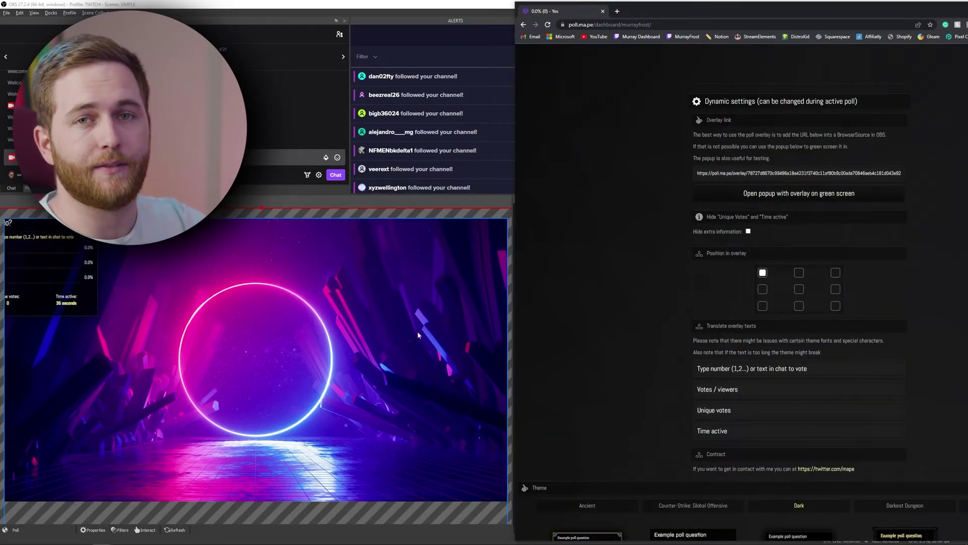
Step: Try the poll at top-centre, top-right and middle-right, then return it to the centre
left_click(802, 274)
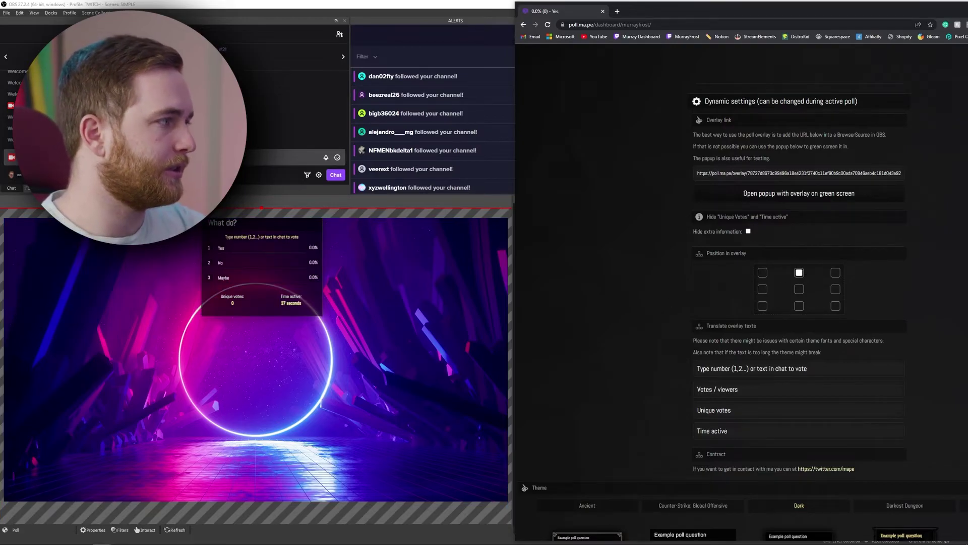
left_click(837, 273)
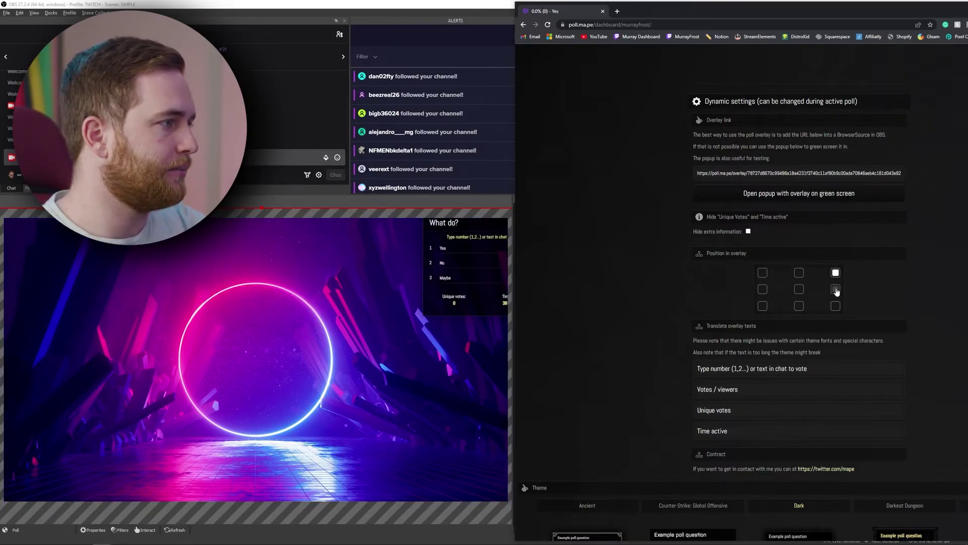
left_click(837, 290)
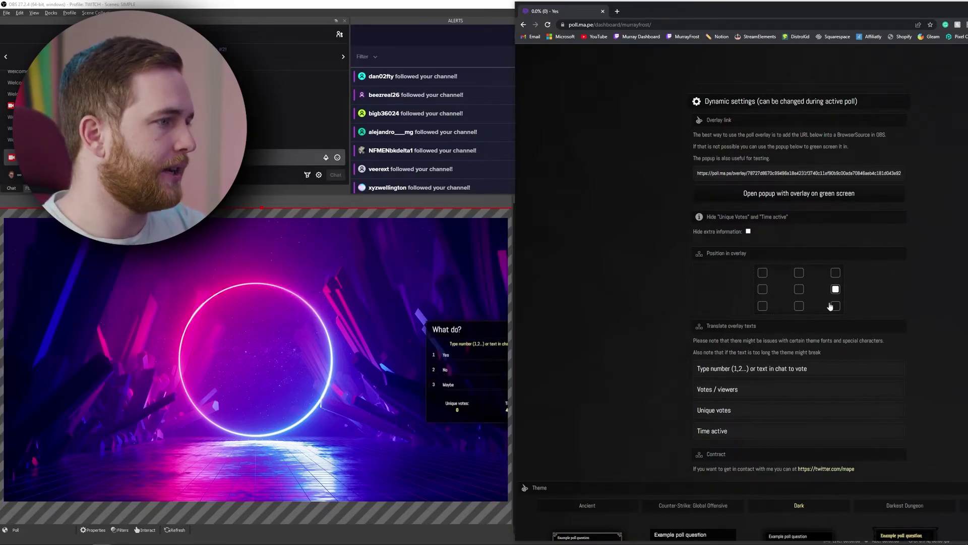
left_click(800, 290)
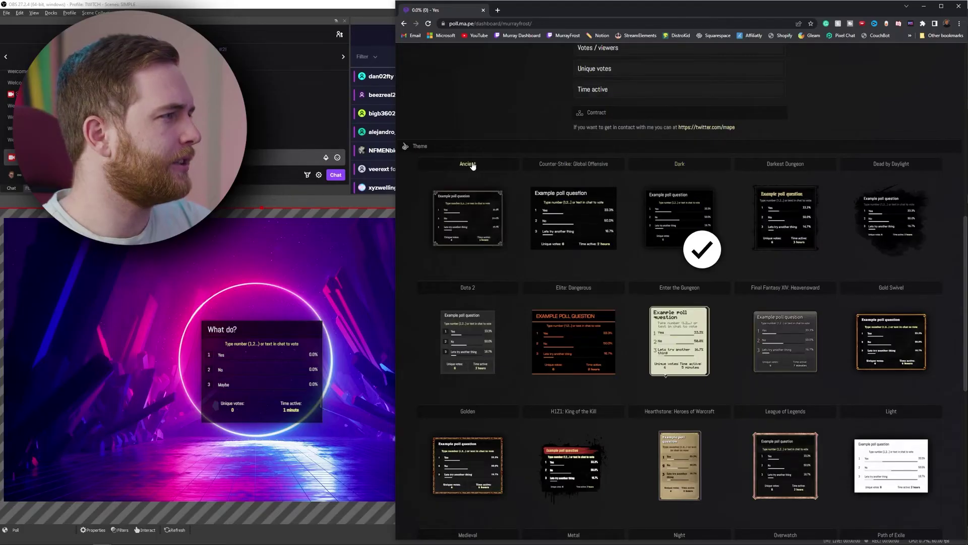
Step: Try the CS:GO, H1Z1, Enter the Gungeon, Night, Bubble Gum and Star Citizen themes
left_click(582, 220)
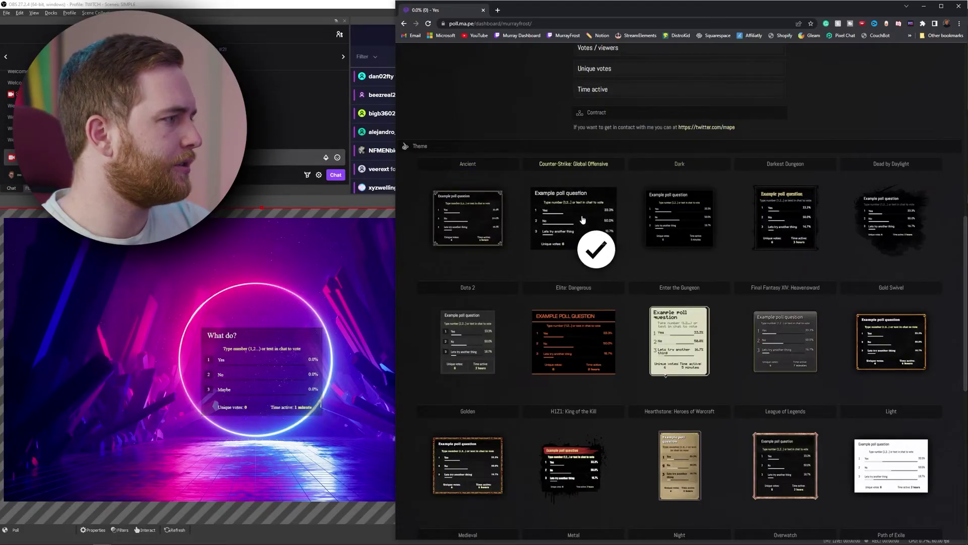
left_click(579, 461)
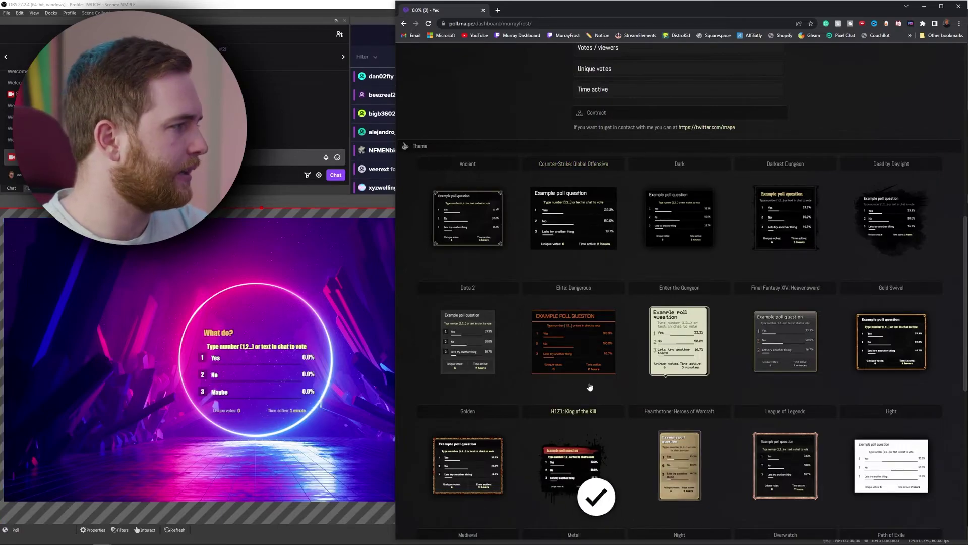
scroll(555, 404, "down", 1)
left_click(666, 299)
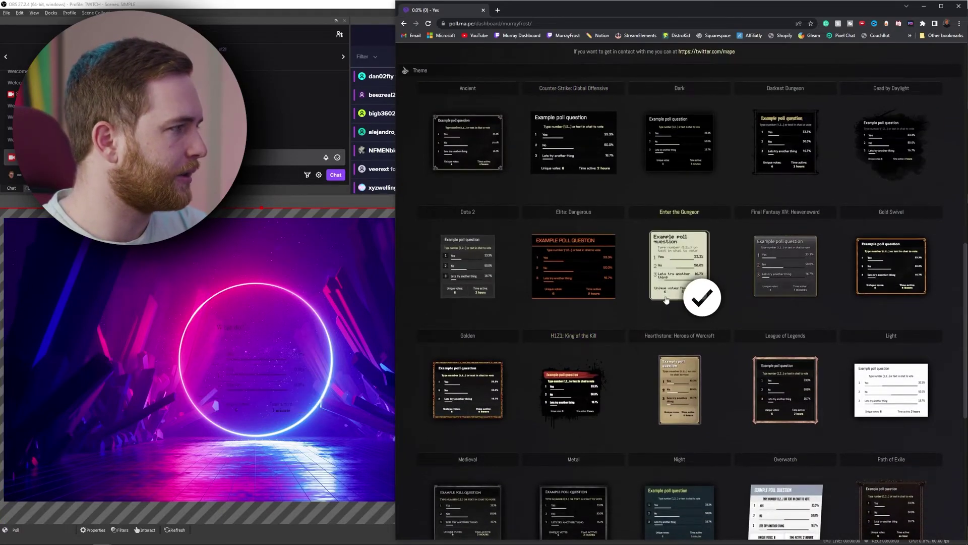
scroll(653, 361, "down", 2)
left_click(655, 368)
scroll(555, 374, "down", 2)
left_click(465, 372)
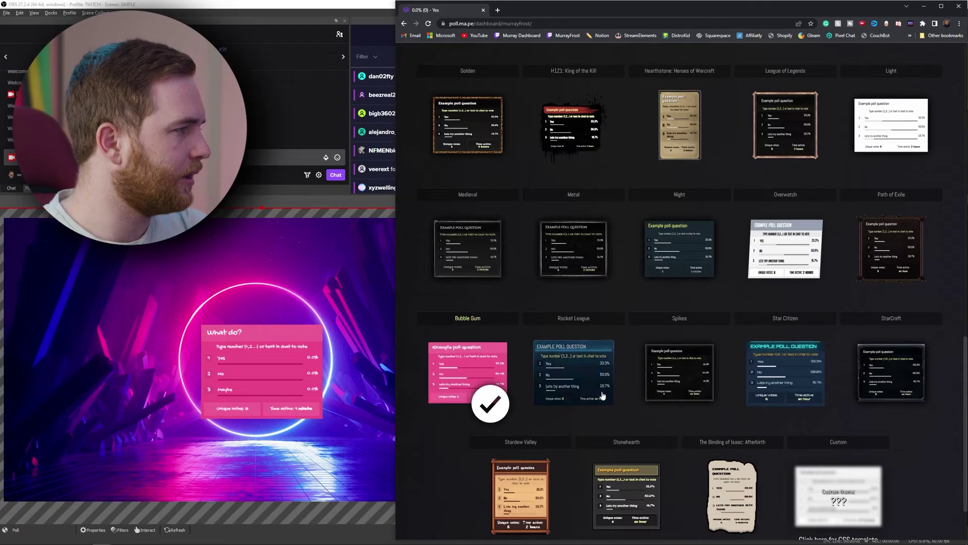
left_click(793, 367)
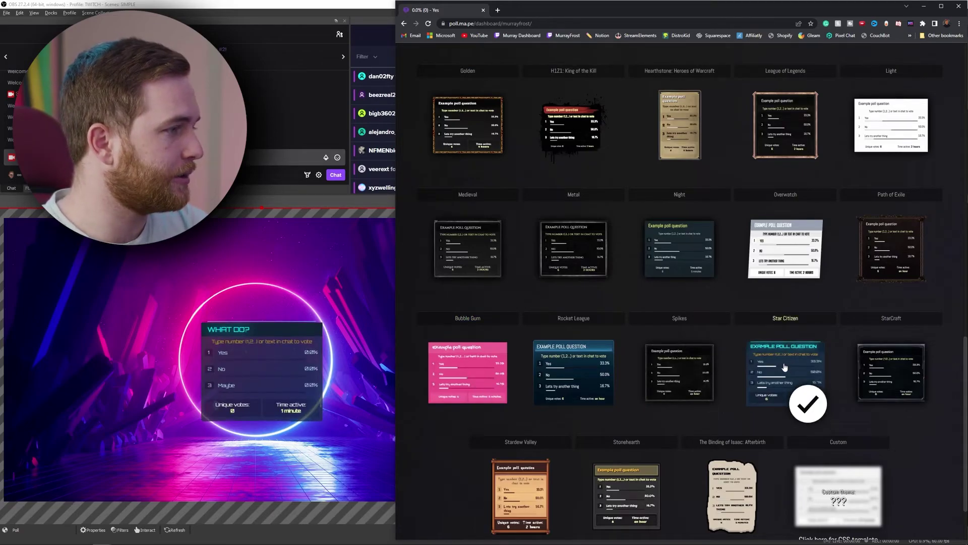
scroll(693, 387, "down", 1)
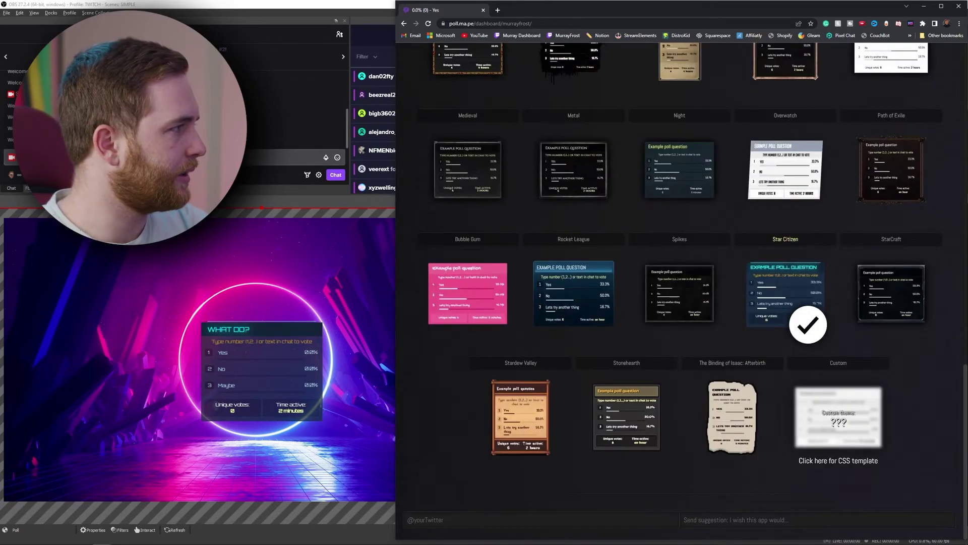
Step: Check the poll overlay in OBS's preview, then apply the Stardew Valley theme
key("alt+Tab")
left_click(184, 354)
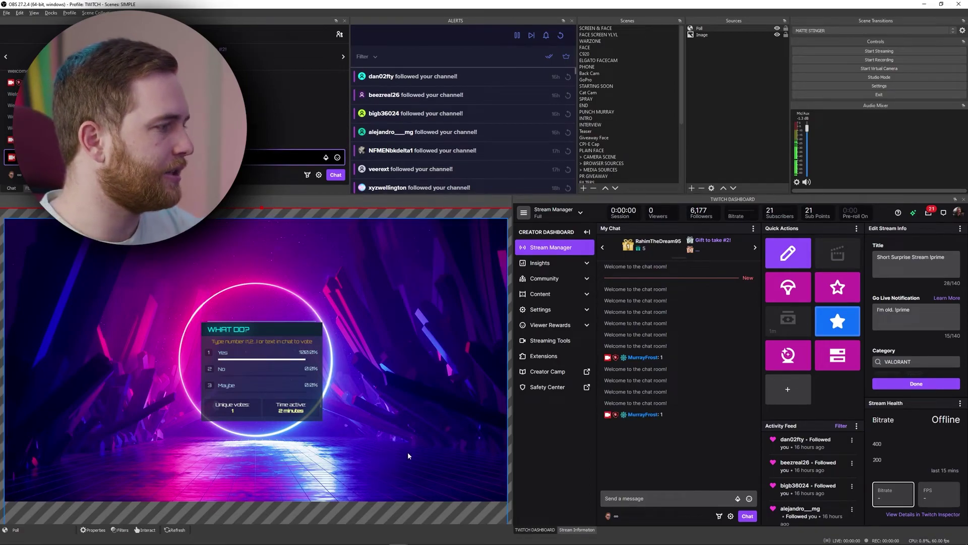
key("alt+Tab")
left_click(533, 427)
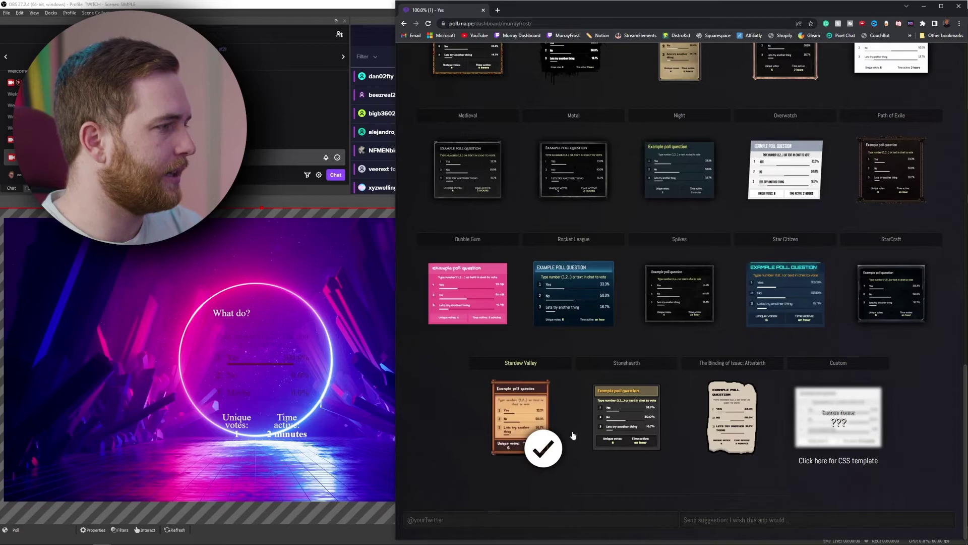